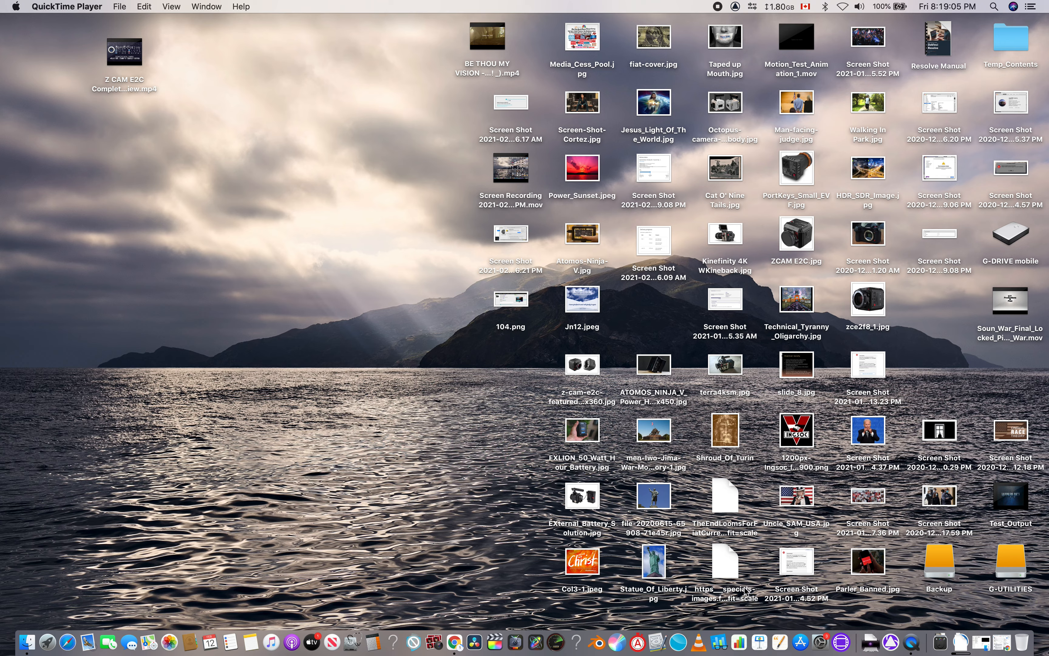
Step: Open the existing 4K DCI test project in Avid Media Composer and move the playhead to about 01:00:00:16, near the sequence's start
left_click(845, 641)
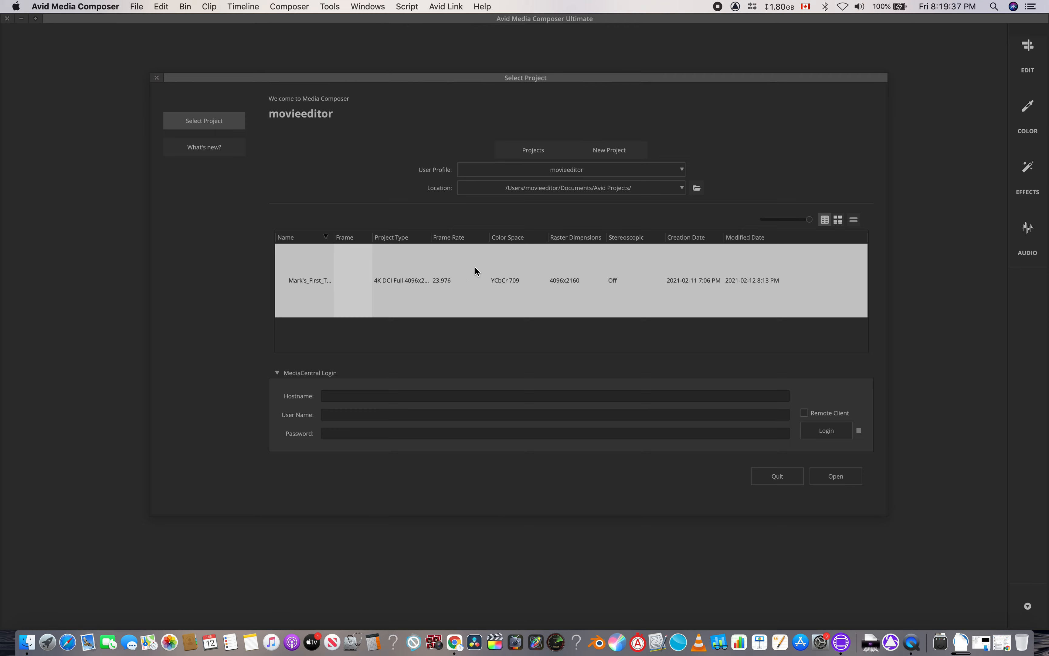
double_click(427, 267)
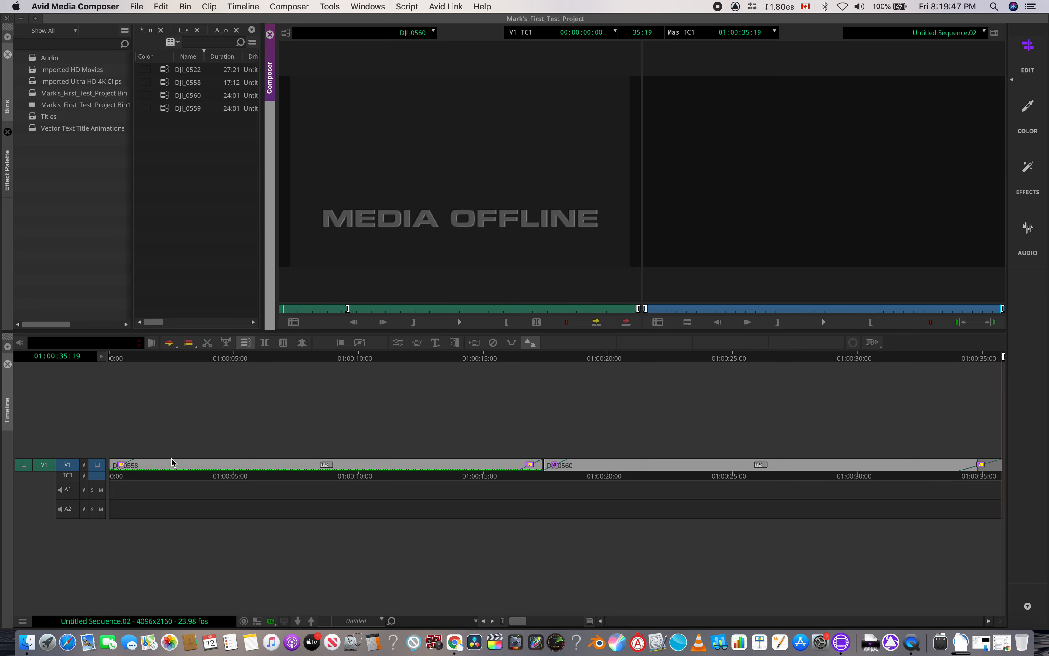
left_click_drag(723, 465, 126, 463)
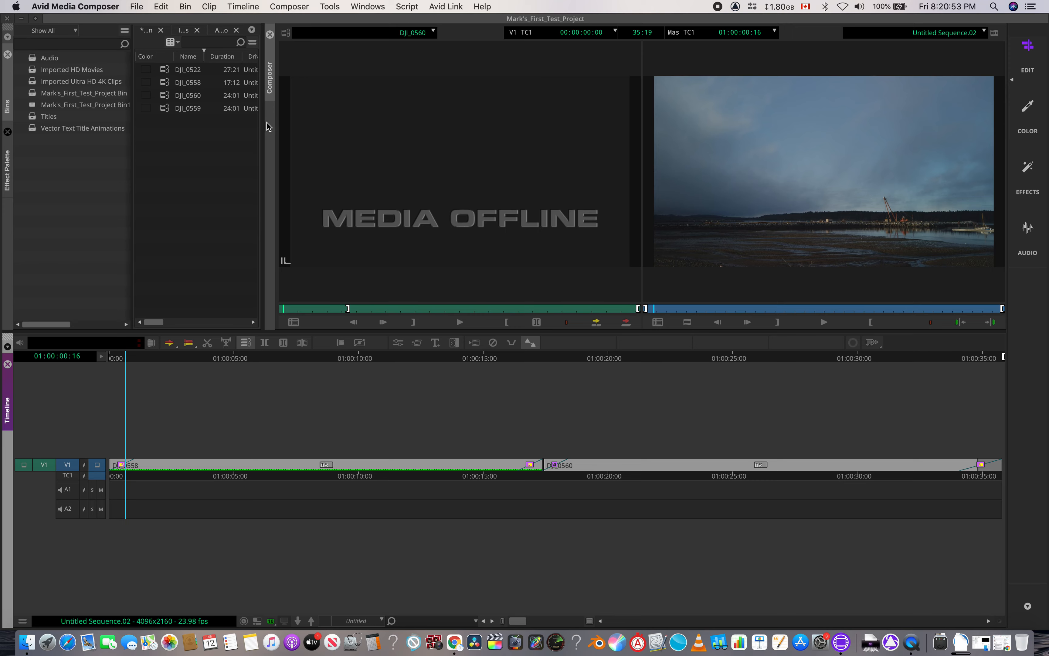
Step: Go through the DJI clips in the bin, loading DJI_0560 and DJI_0559 for viewing as source
left_click(234, 156)
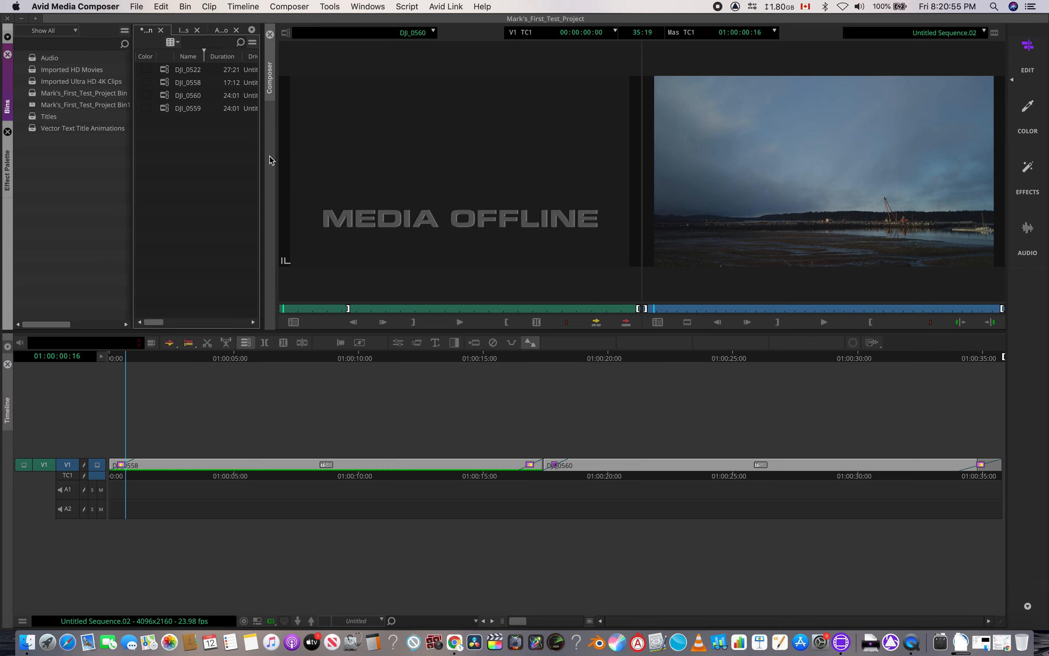
left_click(178, 70)
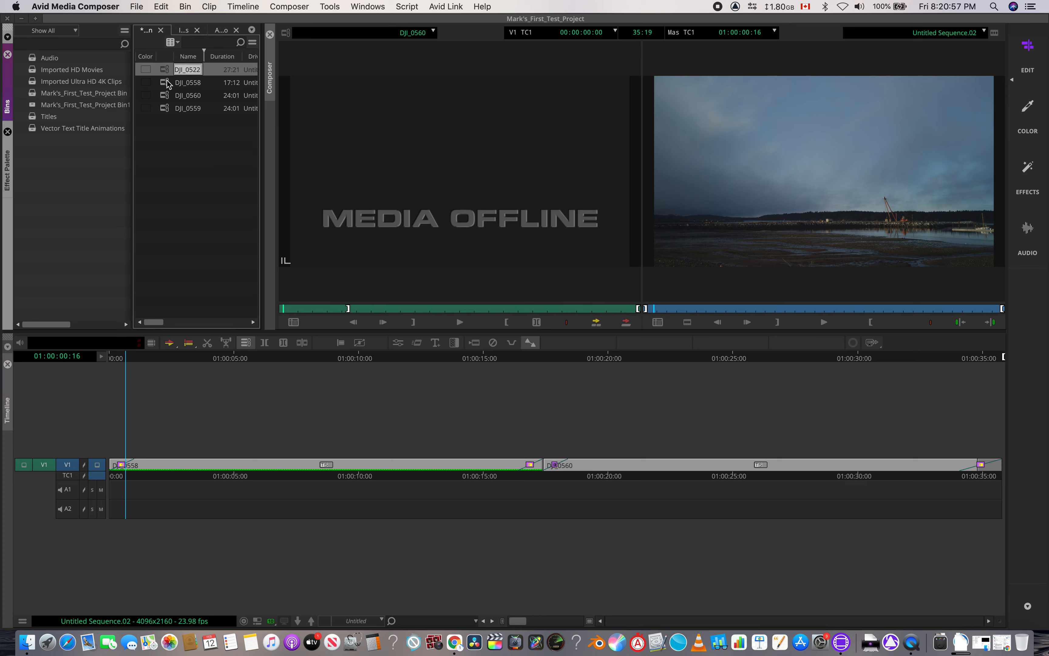
left_click(167, 84)
left_click(169, 95)
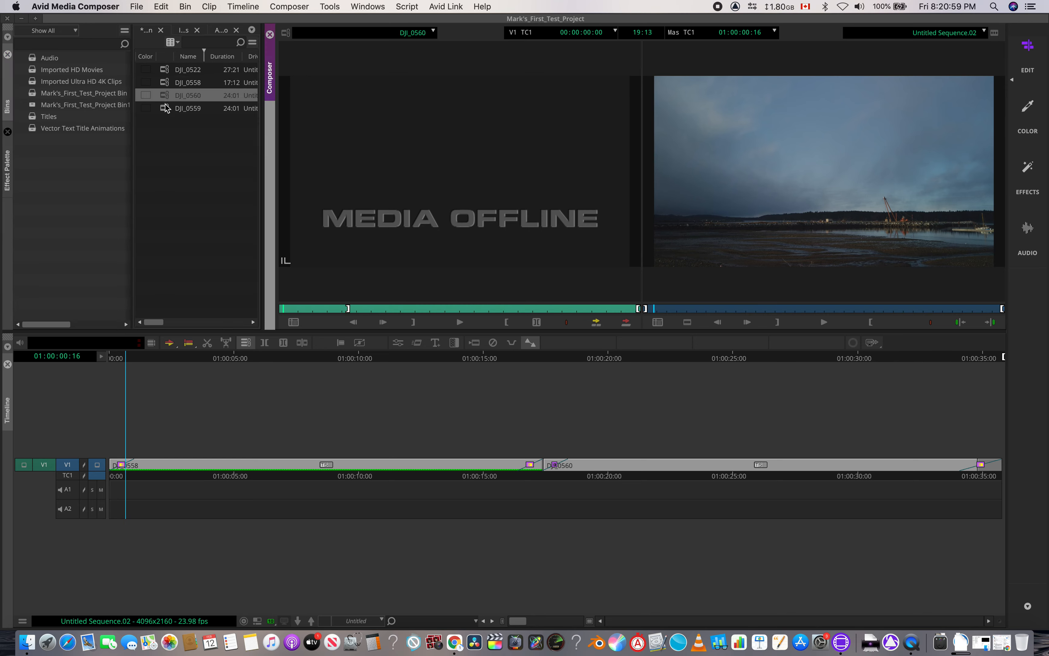
left_click(166, 108)
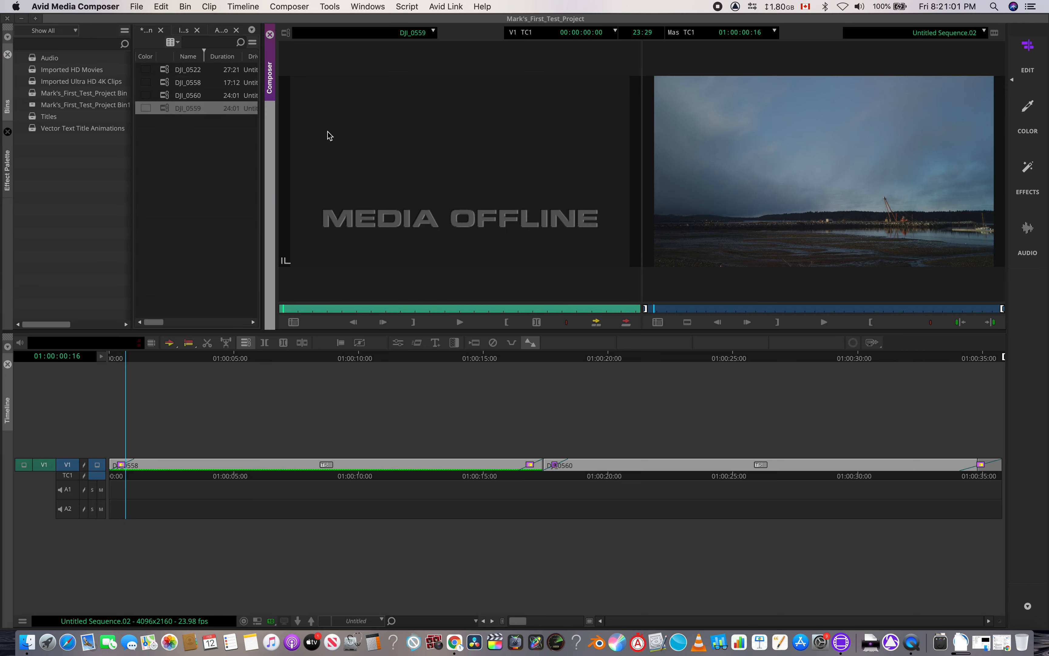
Step: Examine the bin's four clips one by one: DJI_0522, DJI_0558, DJI_0560 and DJI_0559
left_click(170, 71)
left_click(167, 83)
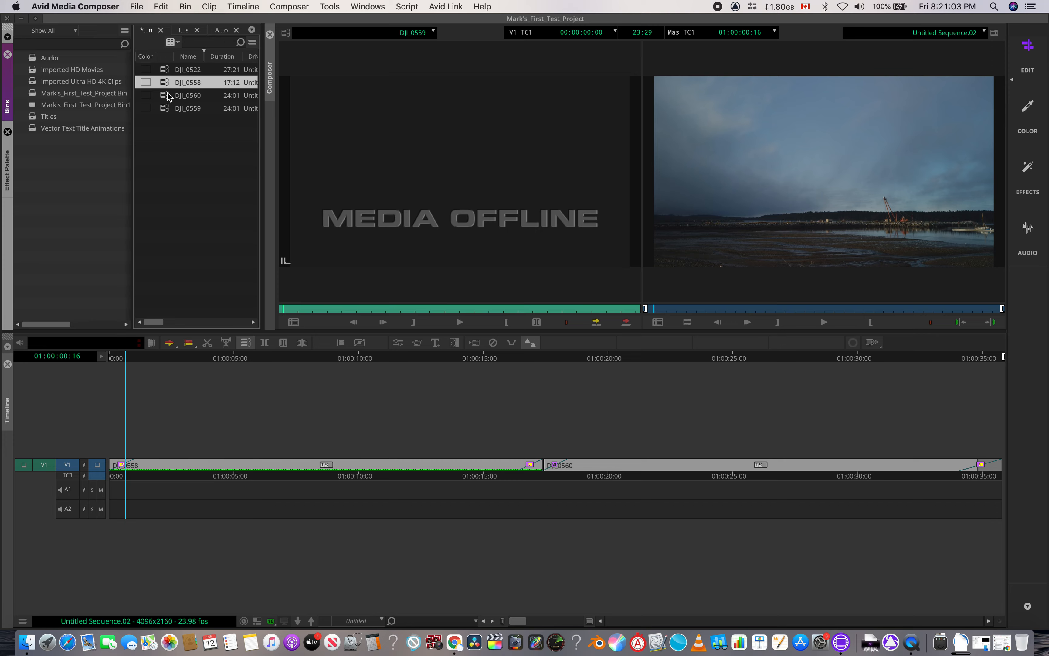
left_click(169, 96)
left_click(169, 109)
left_click(167, 93)
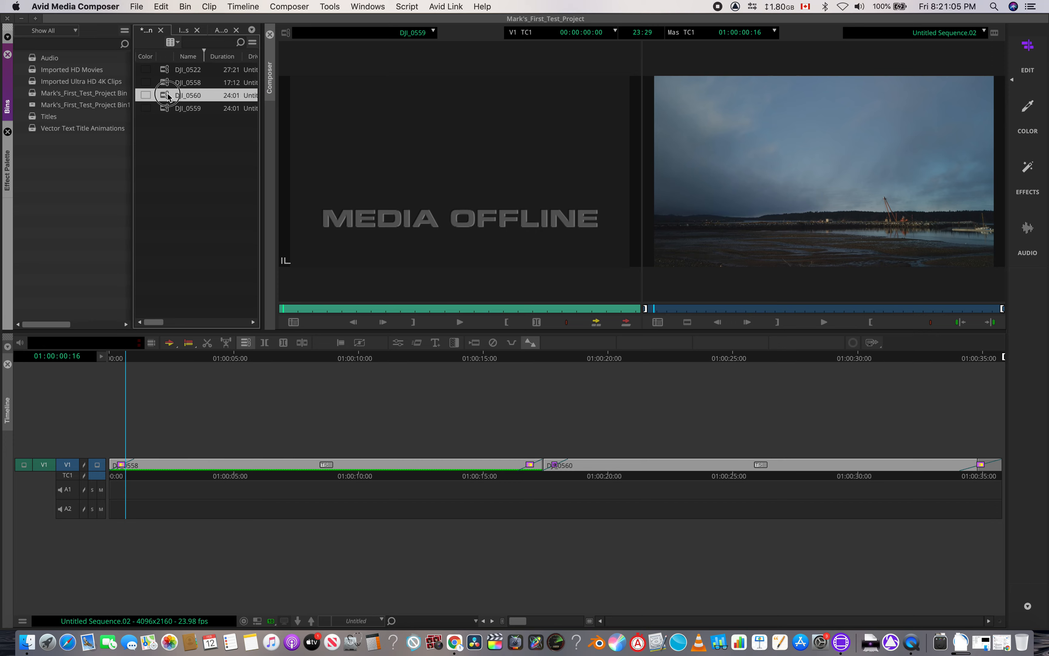
left_click(167, 87)
left_click(166, 71)
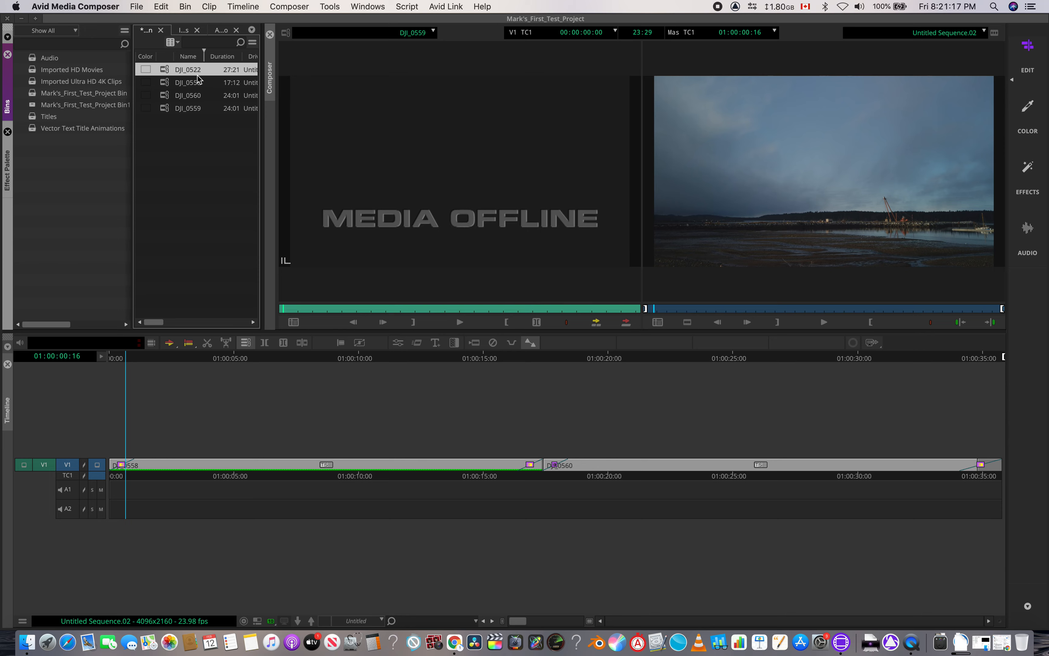
left_click(189, 82)
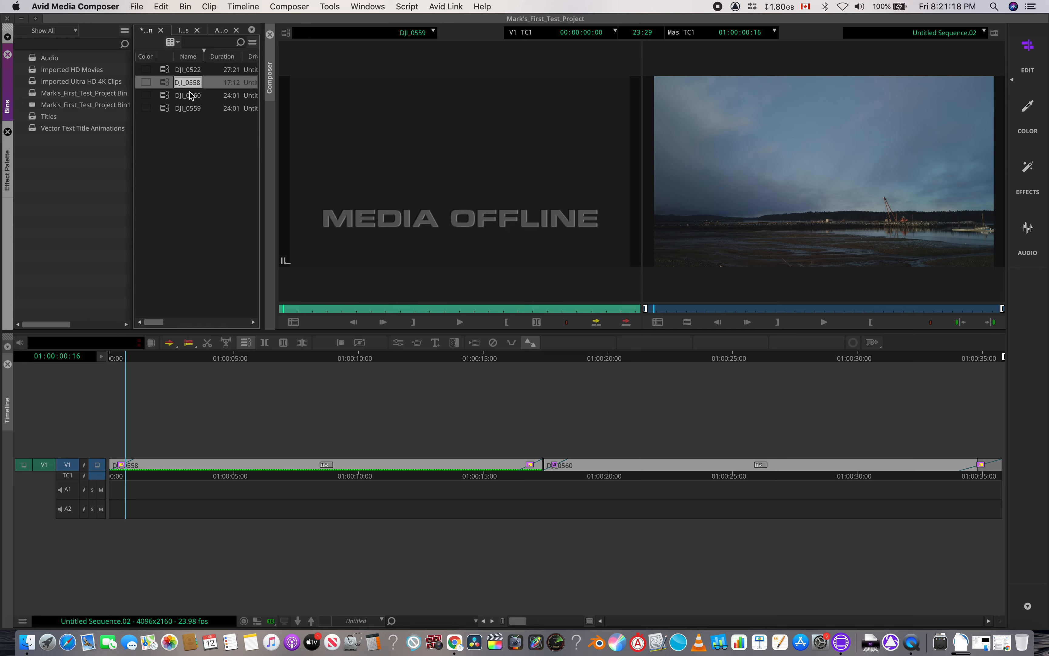
left_click(165, 73)
left_click(165, 84)
left_click(165, 94)
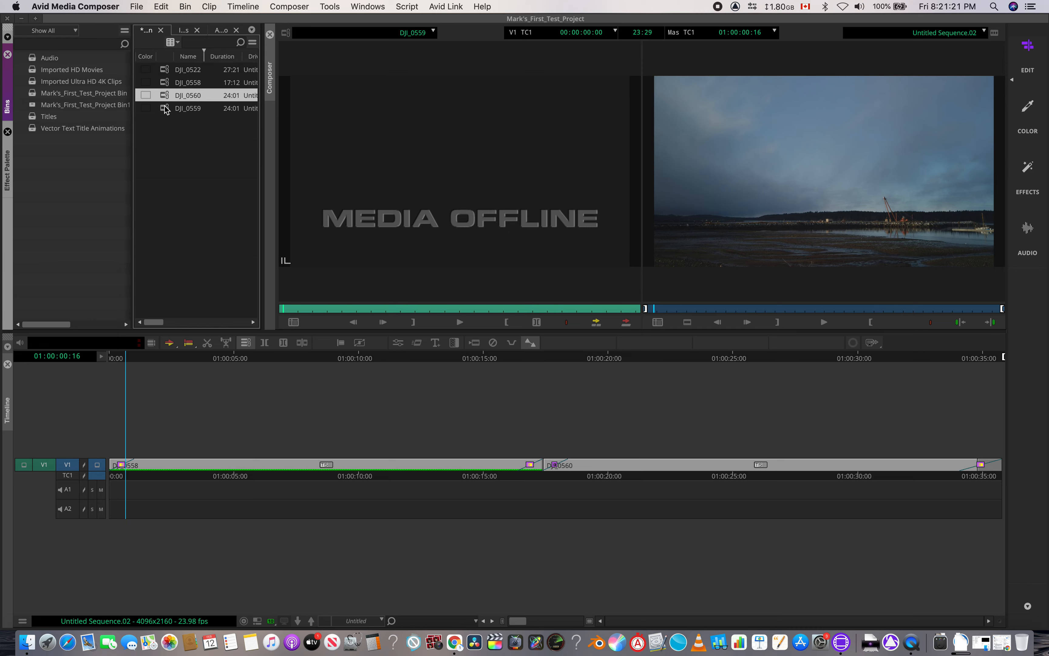
left_click(166, 108)
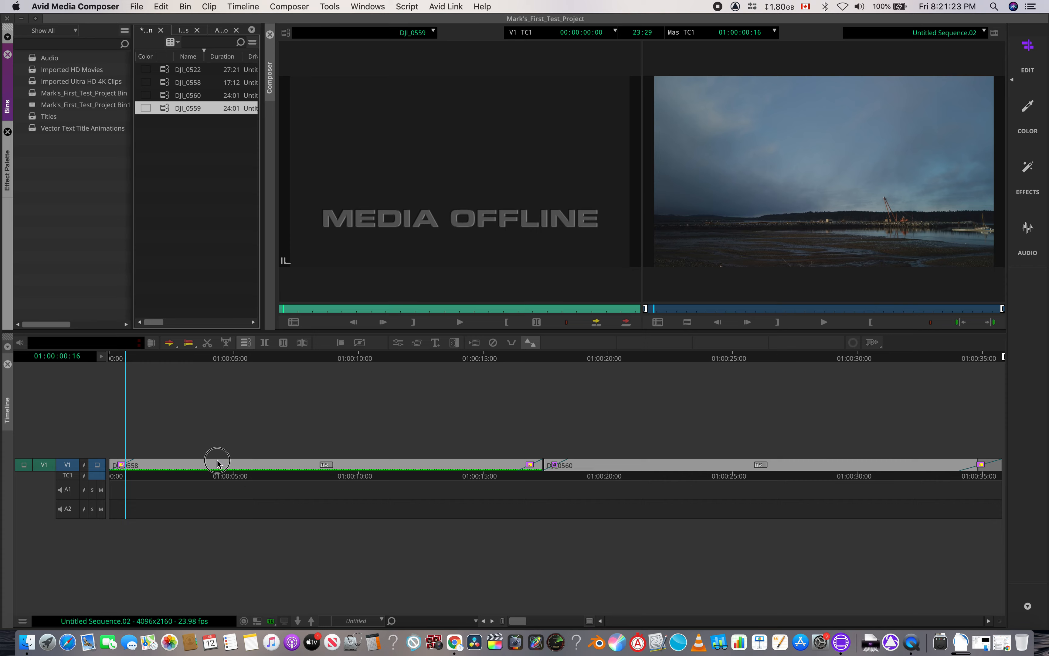
Step: Scrub back and forth through the sequence to examine the DJI_0558 and DJI_0560 footage and the cut between them
left_click_drag(217, 462, 450, 454)
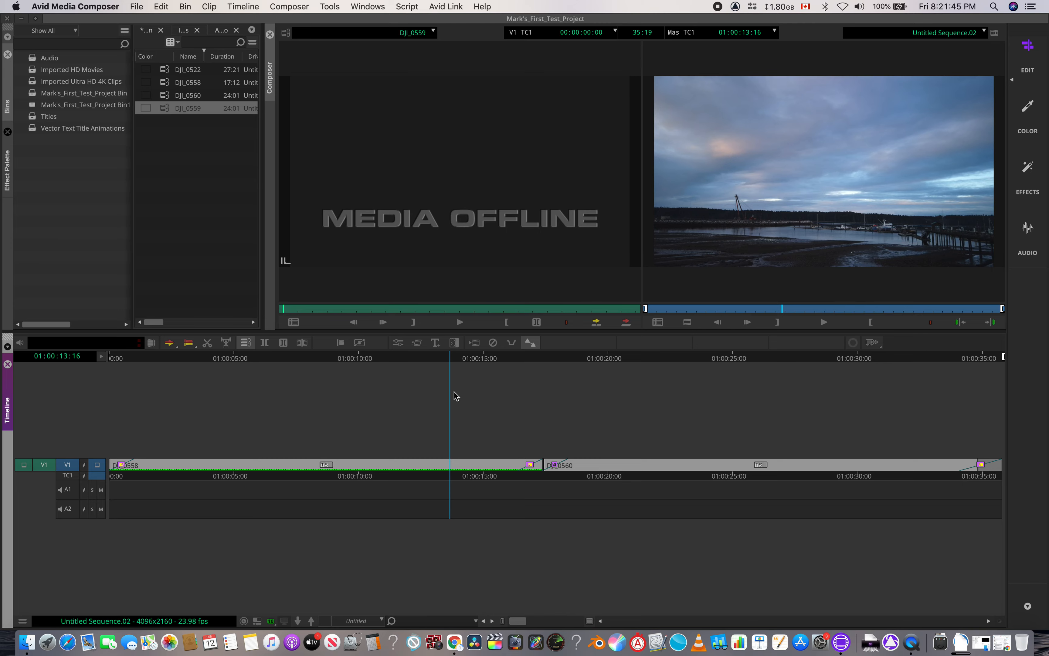
mouse_move(450, 400)
left_mouse_down()
mouse_move(599, 419)
mouse_move(435, 404)
left_mouse_up()
left_click_drag(450, 468, 759, 469)
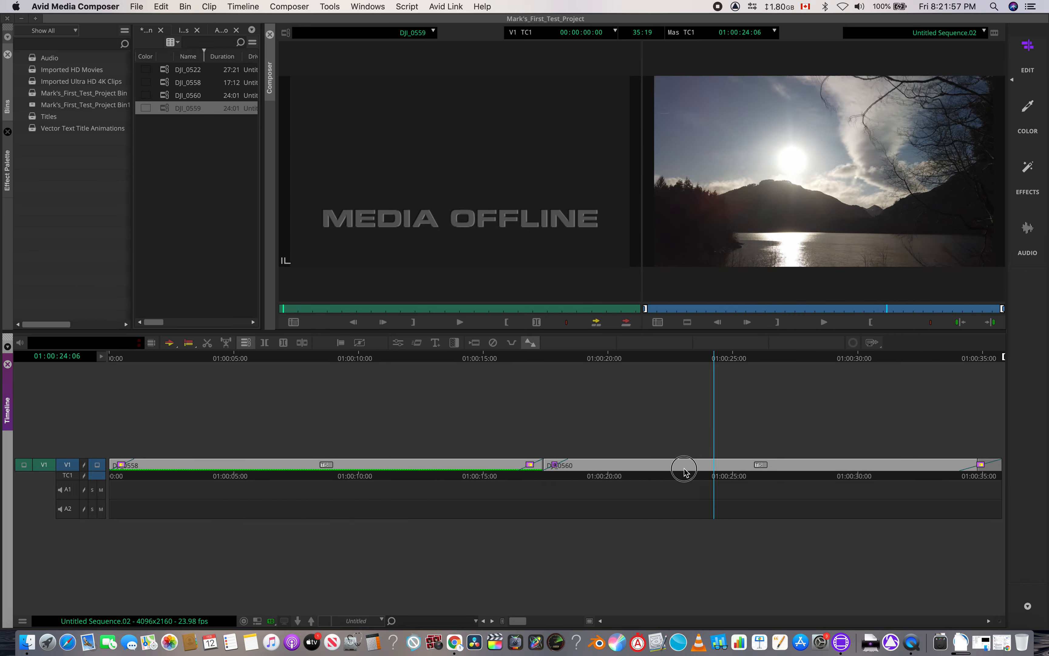
left_click_drag(684, 471, 413, 470)
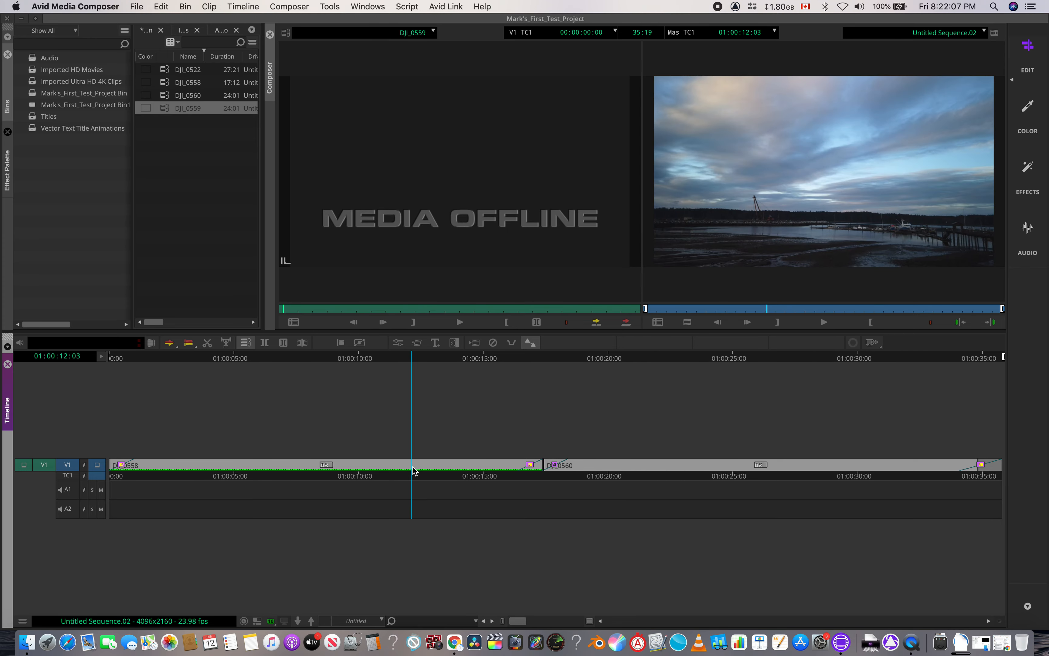
left_click_drag(414, 470, 643, 472)
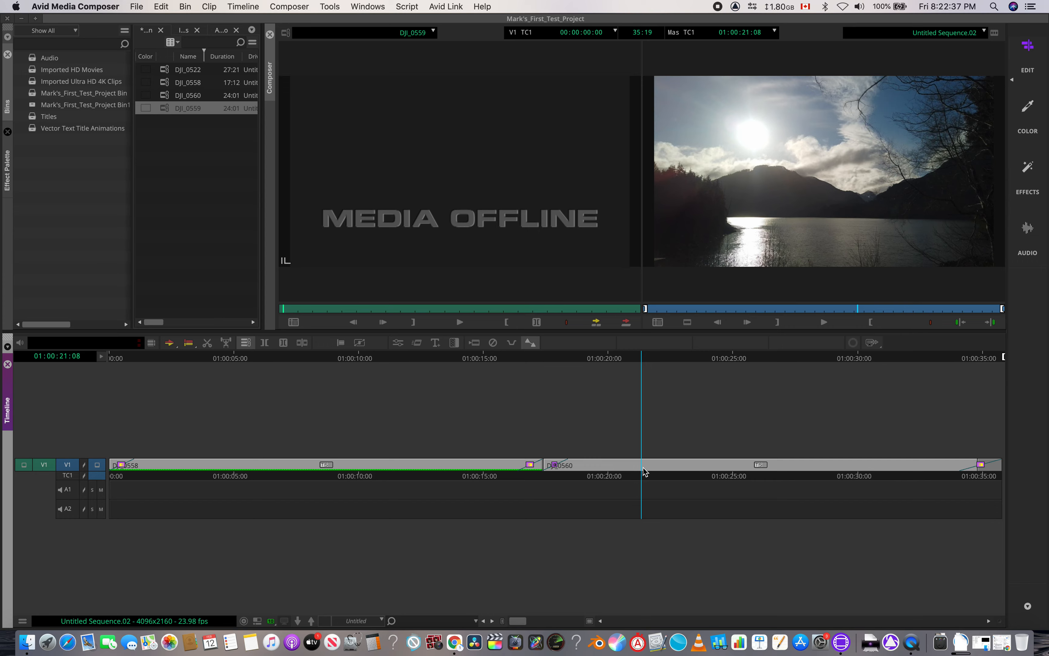
left_click_drag(642, 467, 569, 464)
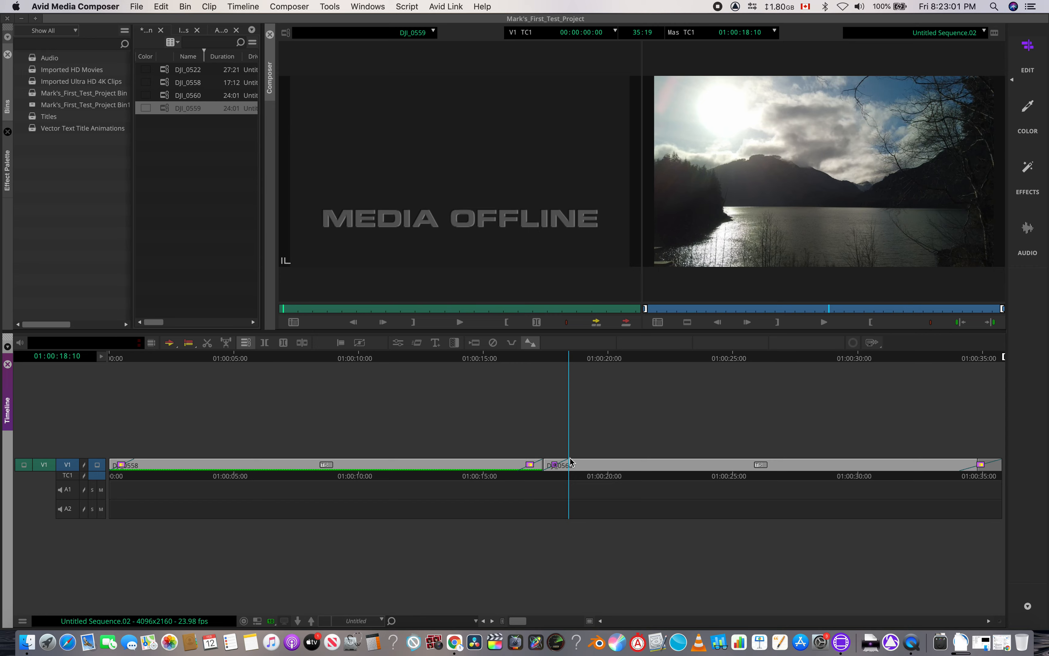
left_click_drag(570, 462, 212, 441)
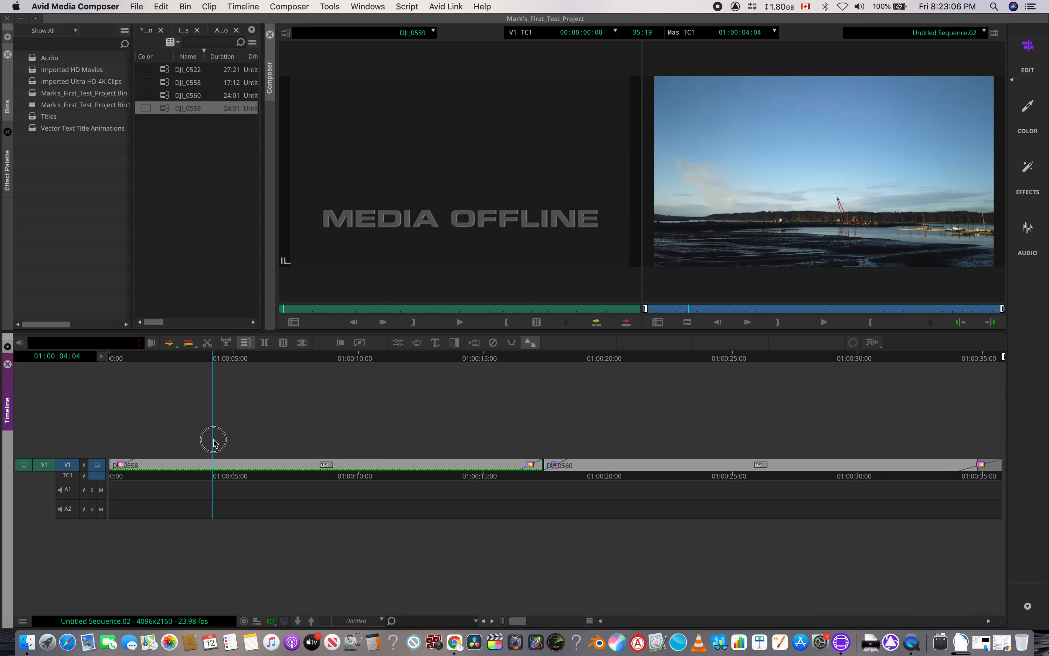
left_click(320, 466)
left_click(293, 468)
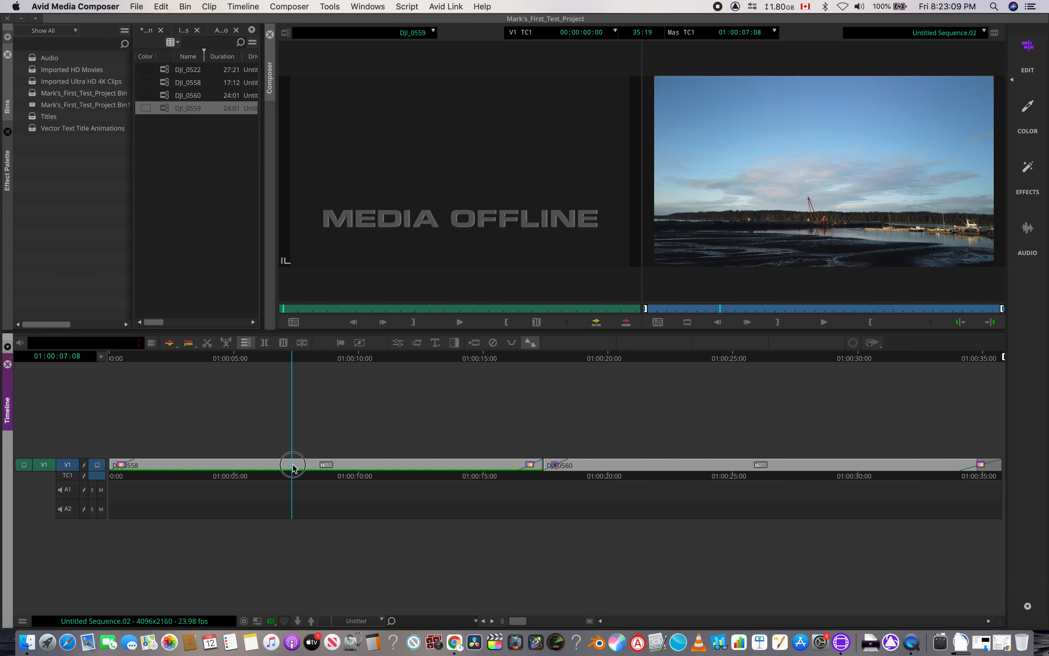
left_click(544, 467)
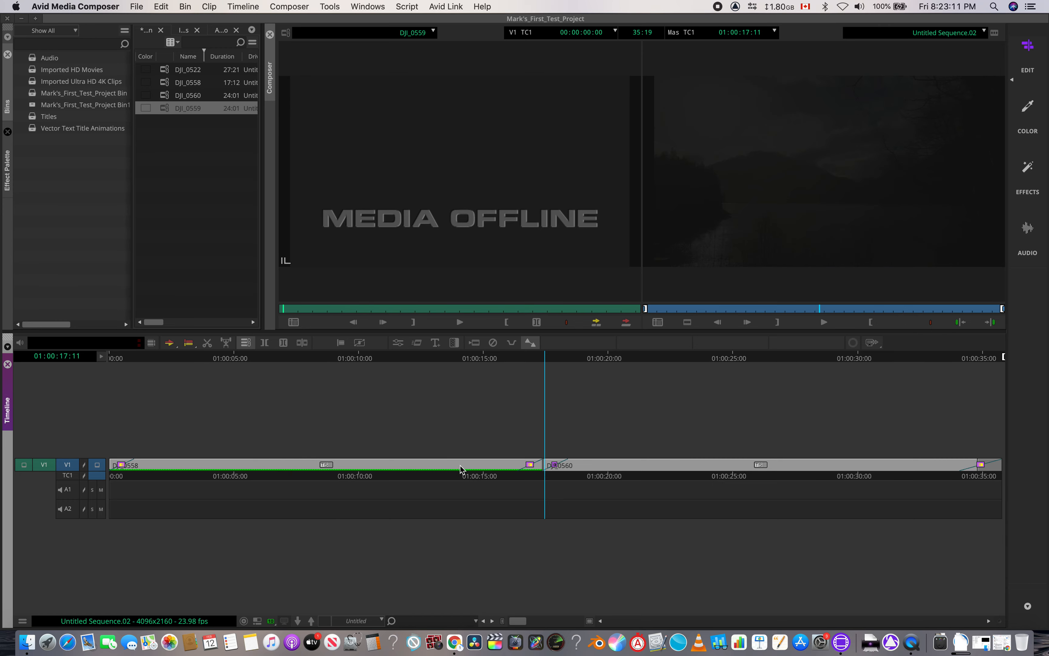